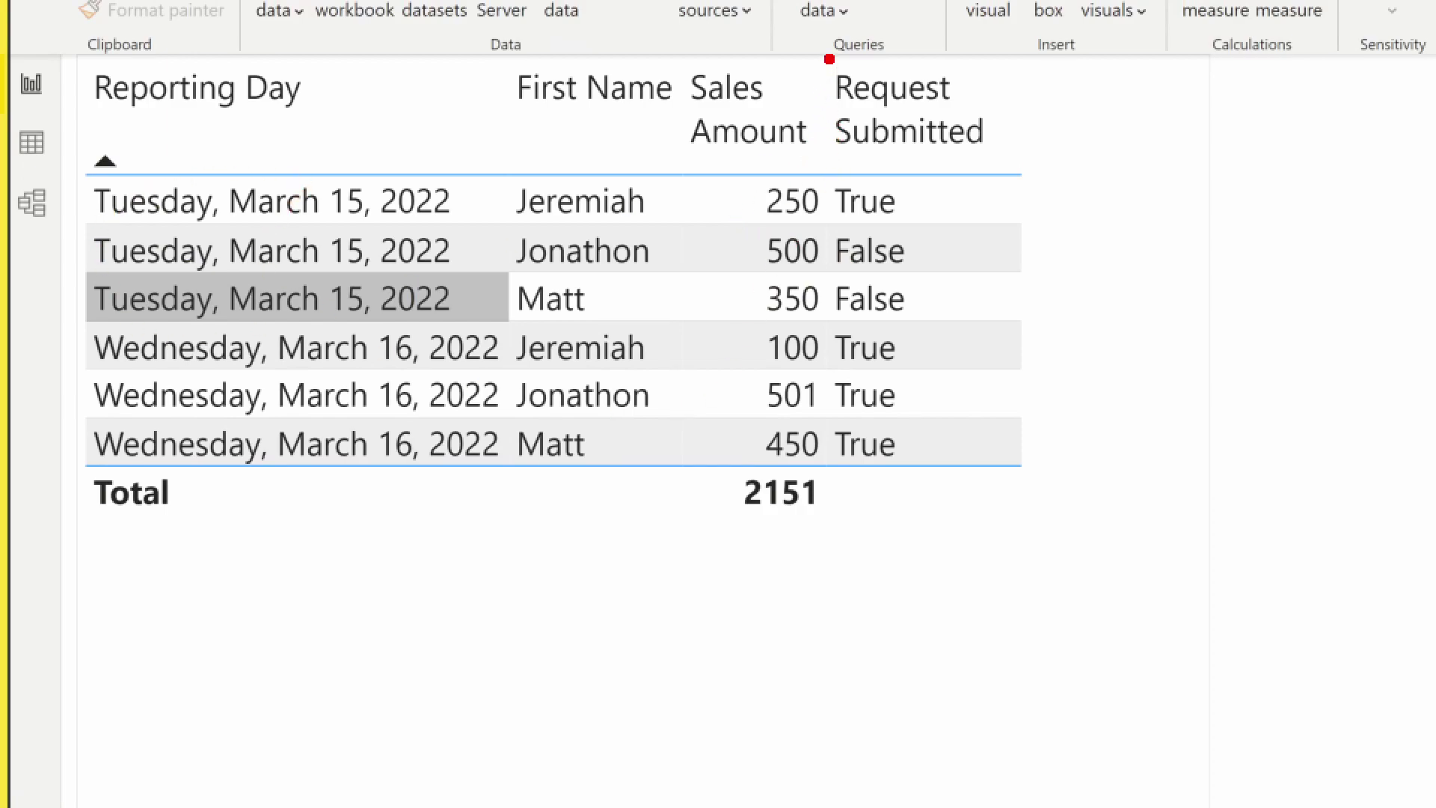
Outline the Request Submitted column, then Tuesday's values in blue and Wednesday's True values in green.
{"action": "mouse_move", "coordinate": [818, 45]}
{"action": "left_mouse_down"}
{"action": "mouse_move", "coordinate": [1012, 506]}
{"action": "mouse_move", "coordinate": [1039, 473]}
{"action": "left_mouse_up"}
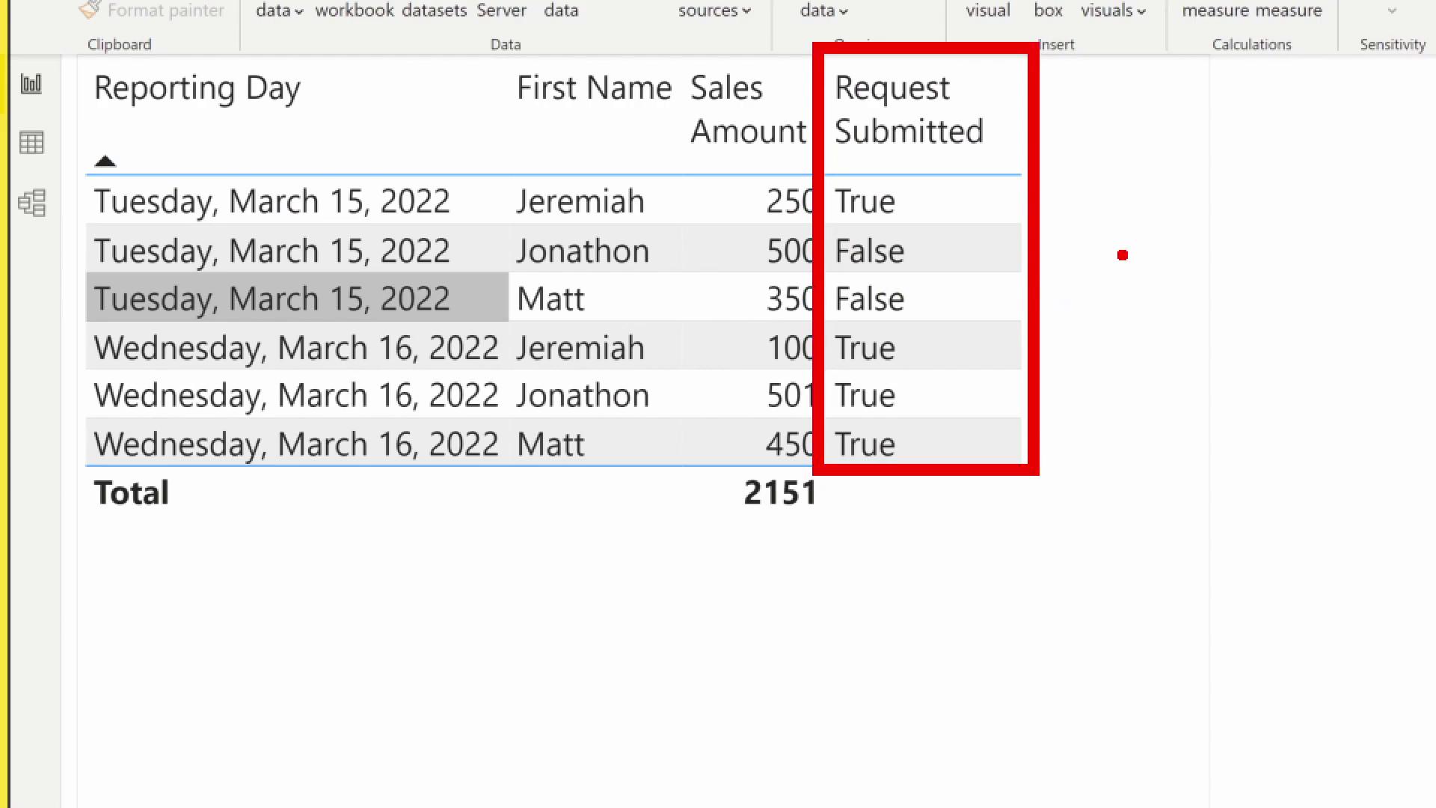
{"action": "key", "text": "b"}
{"action": "mouse_move", "coordinate": [819, 173]}
{"action": "left_mouse_down"}
{"action": "mouse_move", "coordinate": [904, 218]}
{"action": "mouse_move", "coordinate": [981, 288]}
{"action": "mouse_move", "coordinate": [989, 320]}
{"action": "left_mouse_up"}
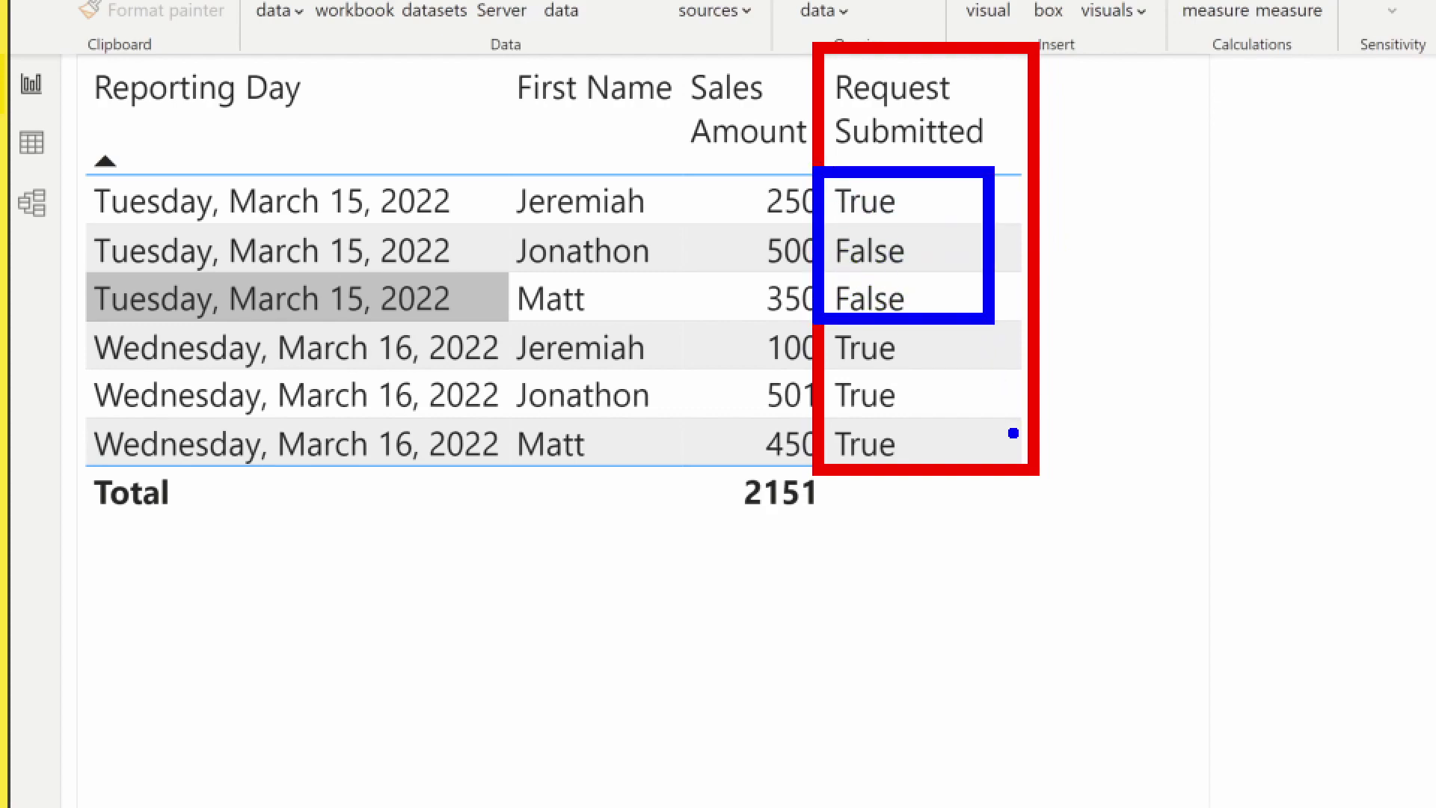
{"action": "key", "text": "g"}
{"action": "mouse_move", "coordinate": [822, 315]}
{"action": "left_mouse_down"}
{"action": "mouse_move", "coordinate": [986, 498]}
{"action": "mouse_move", "coordinate": [995, 472]}
{"action": "left_mouse_up"}
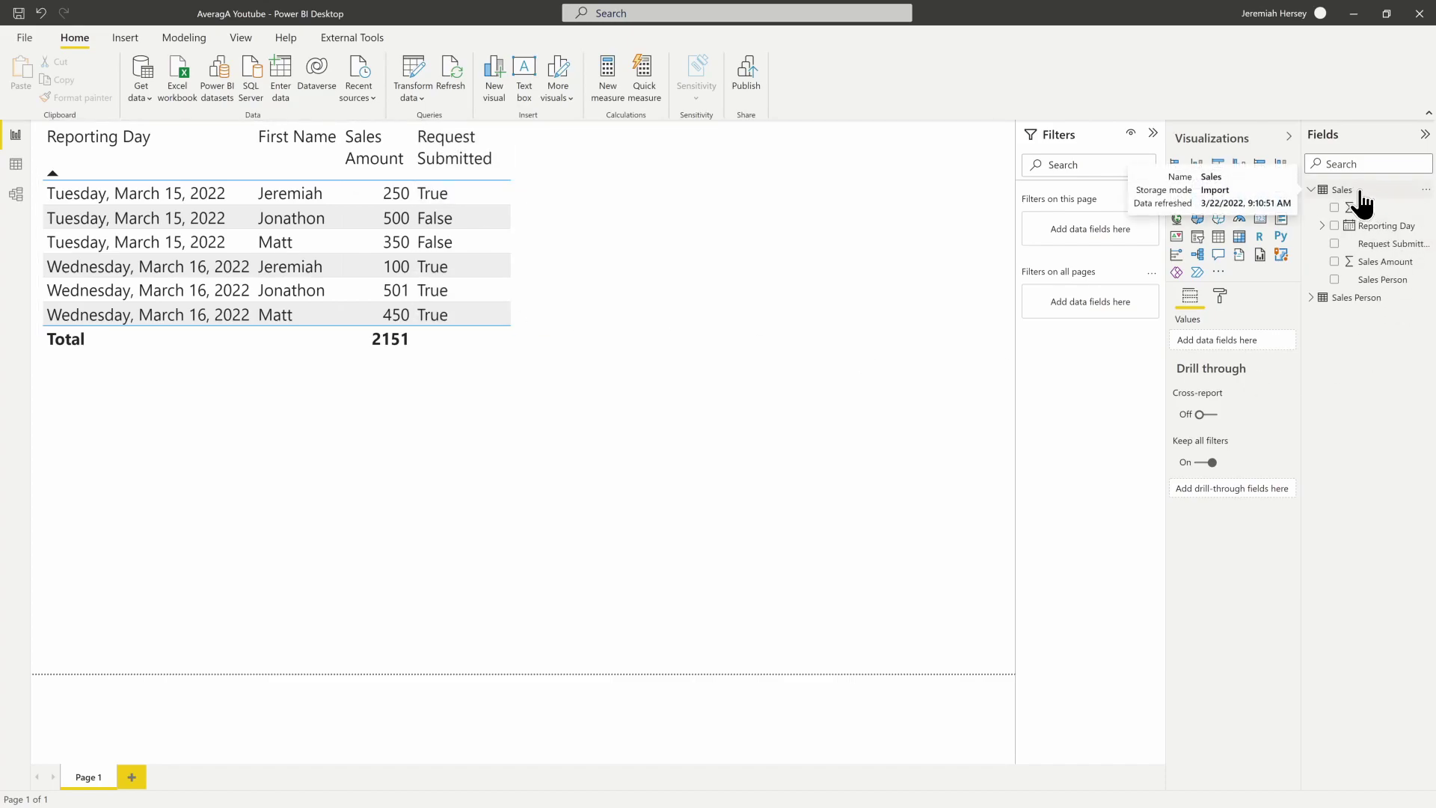
Start a new Sales measure named '% of Reports Submitted' with the formula body on a new line.
{"action": "right_click", "coordinate": [1360, 193]}
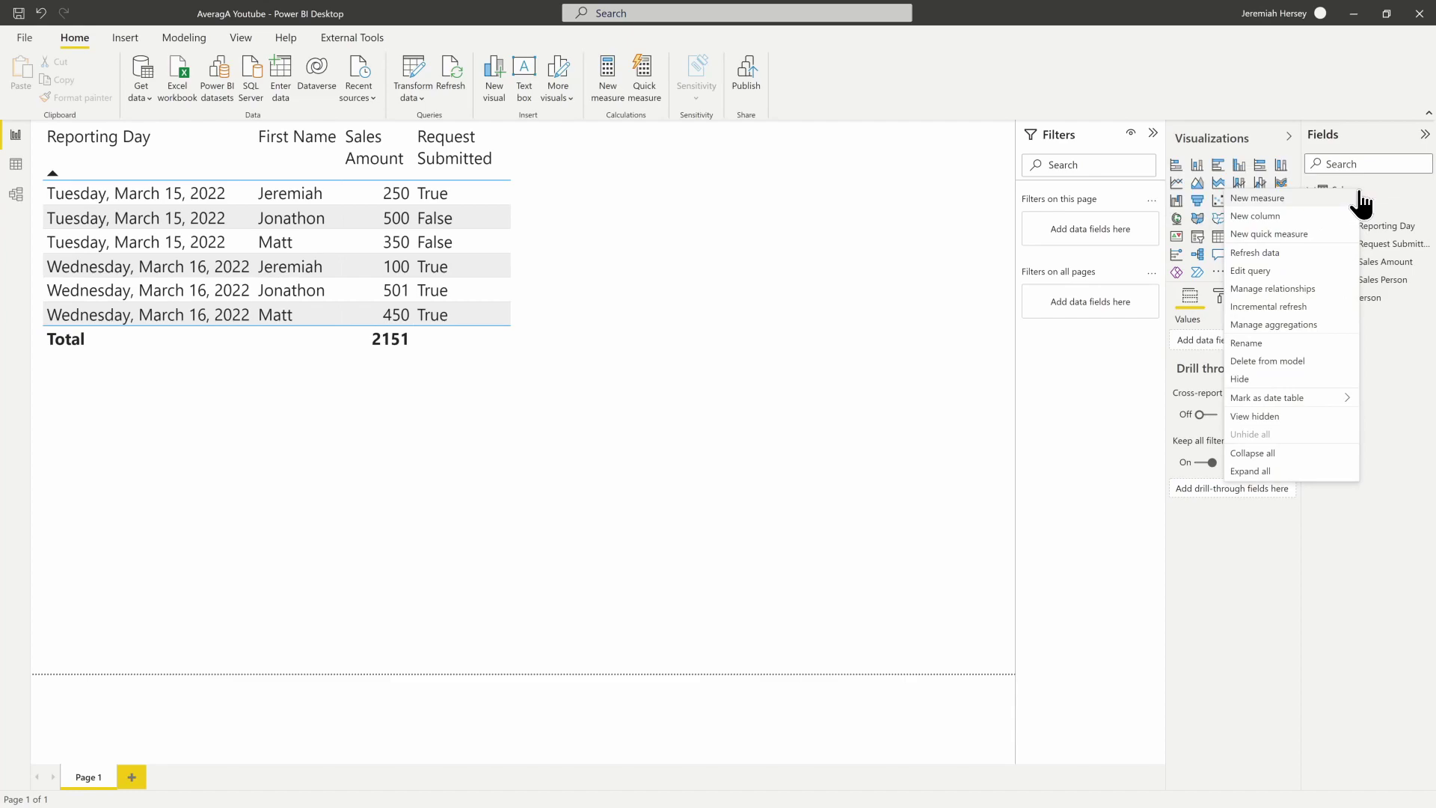
{"action": "left_click", "coordinate": [1272, 198]}
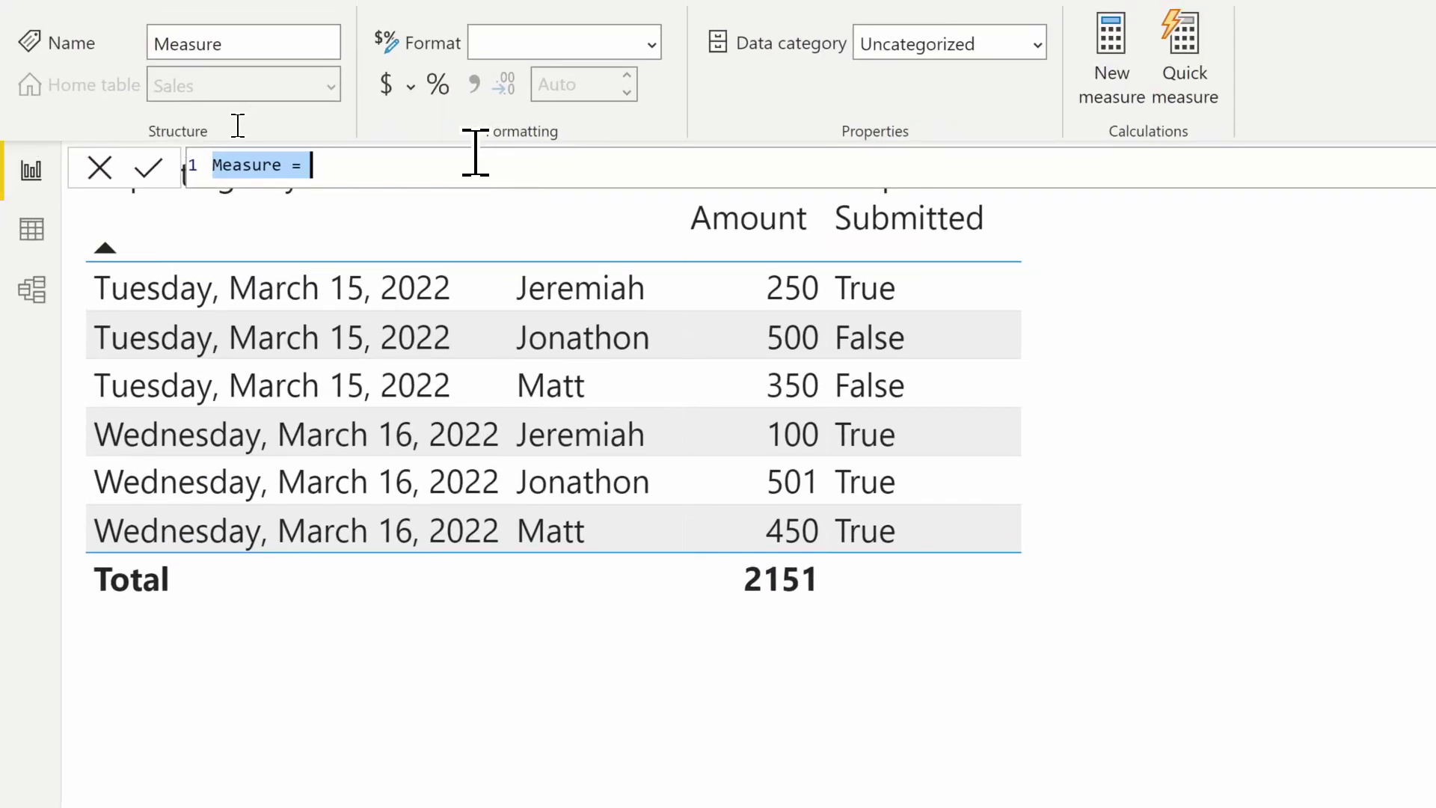
{"action": "type", "text": "% of "}
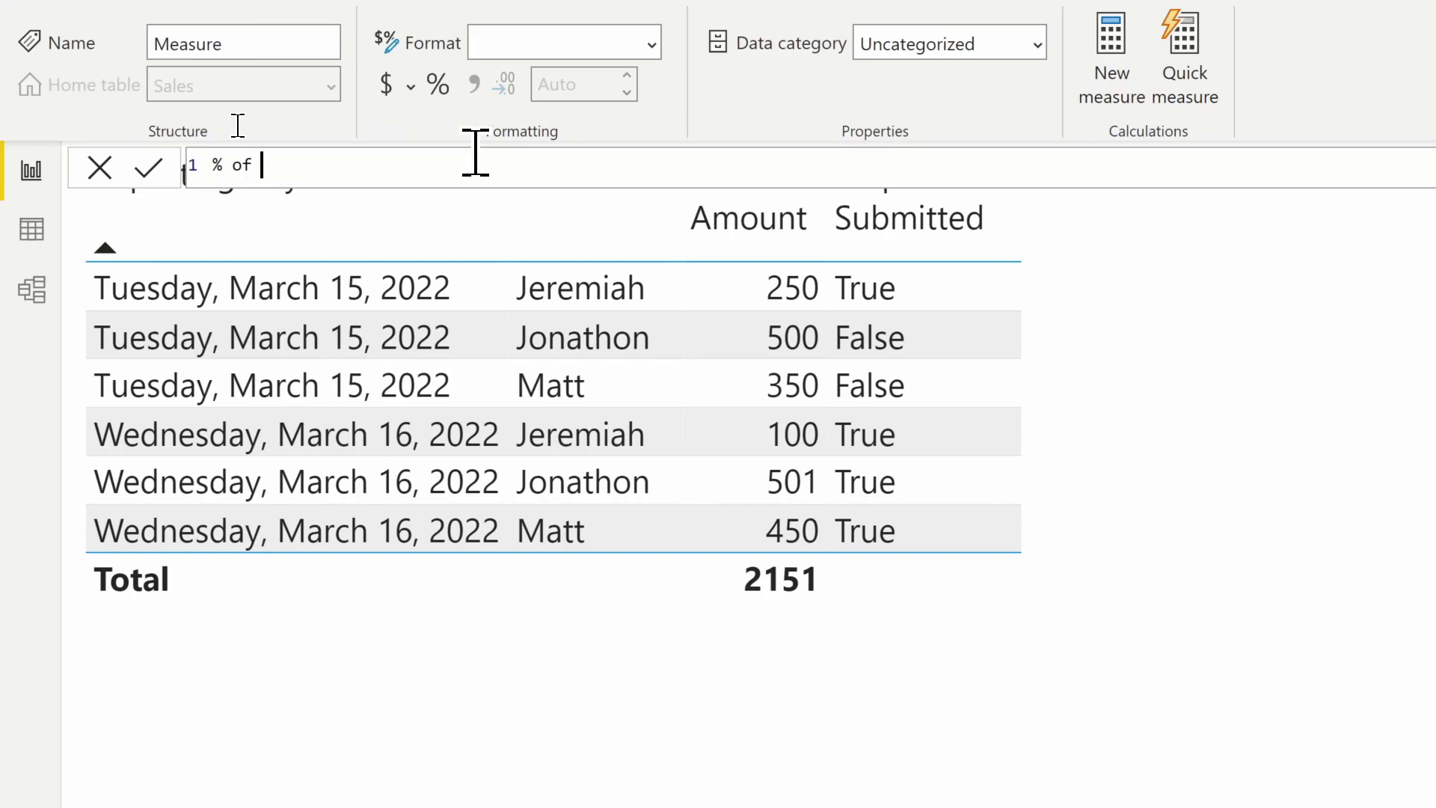
{"action": "type", "text": "Reports Submitted"}
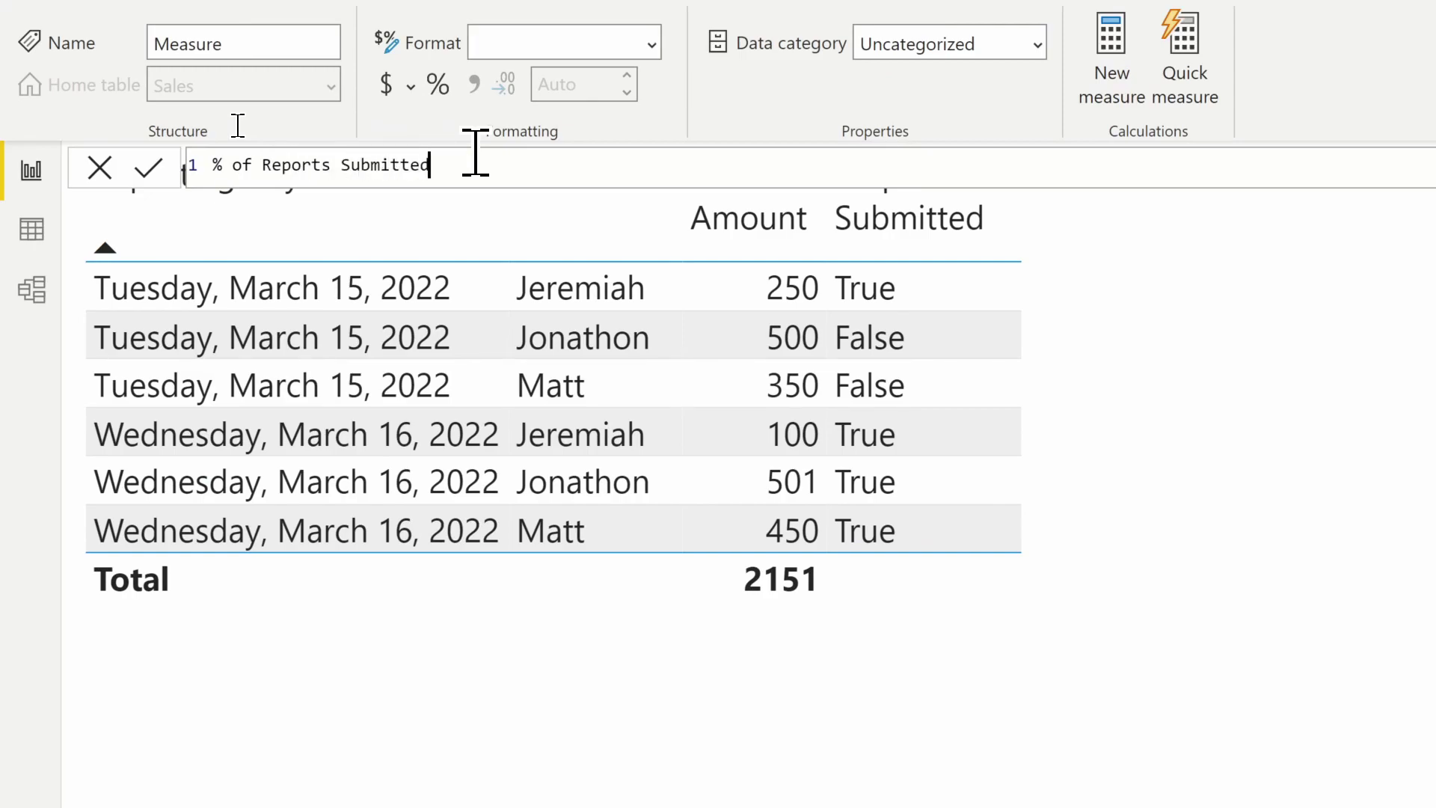
{"action": "type", "text": " ="}
{"action": "key", "text": "shift+Return"}
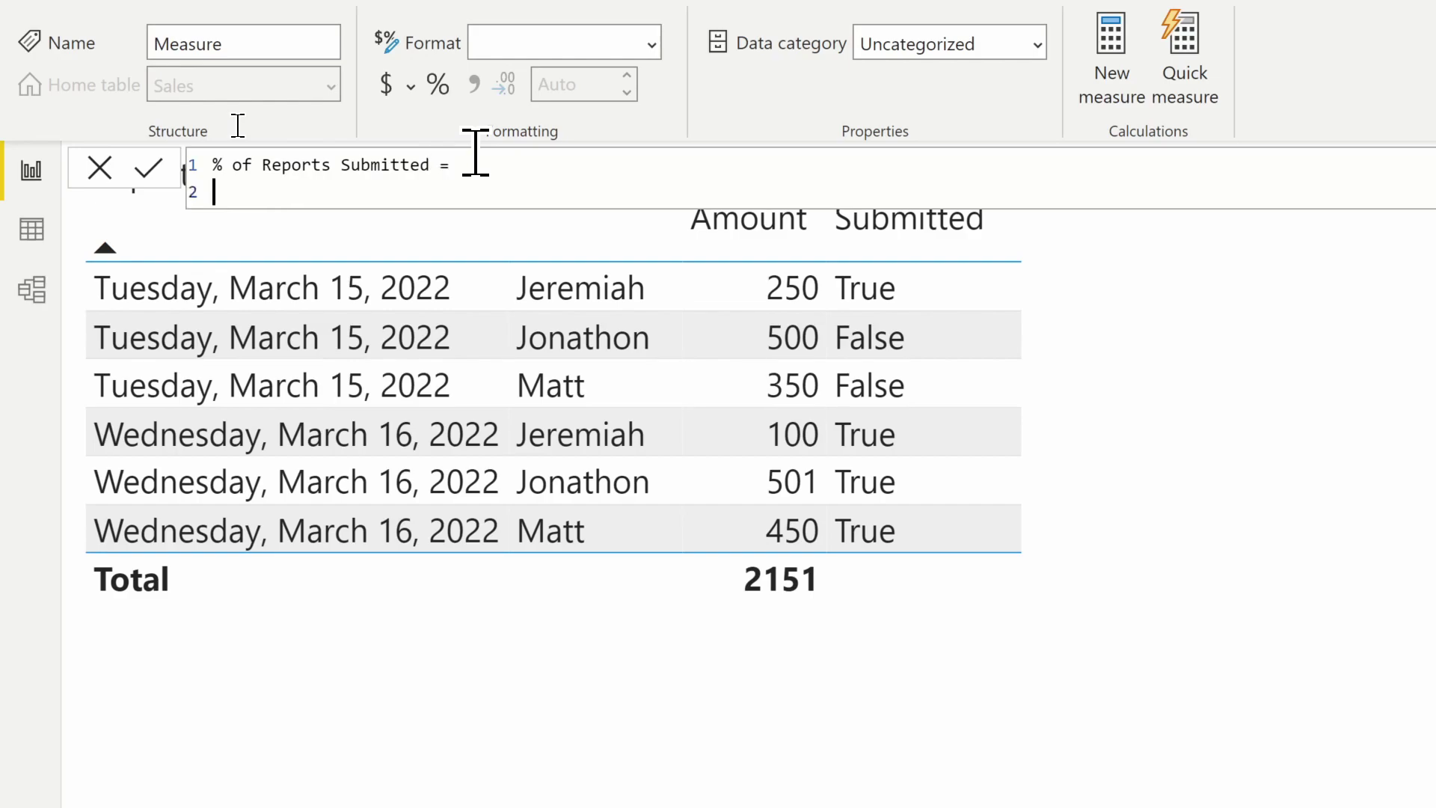
{"action": "key", "text": "Tab"}
Enter the formula body AVERAGEA(Sales[Request Submitted]).
{"action": "type", "text": "ave"}
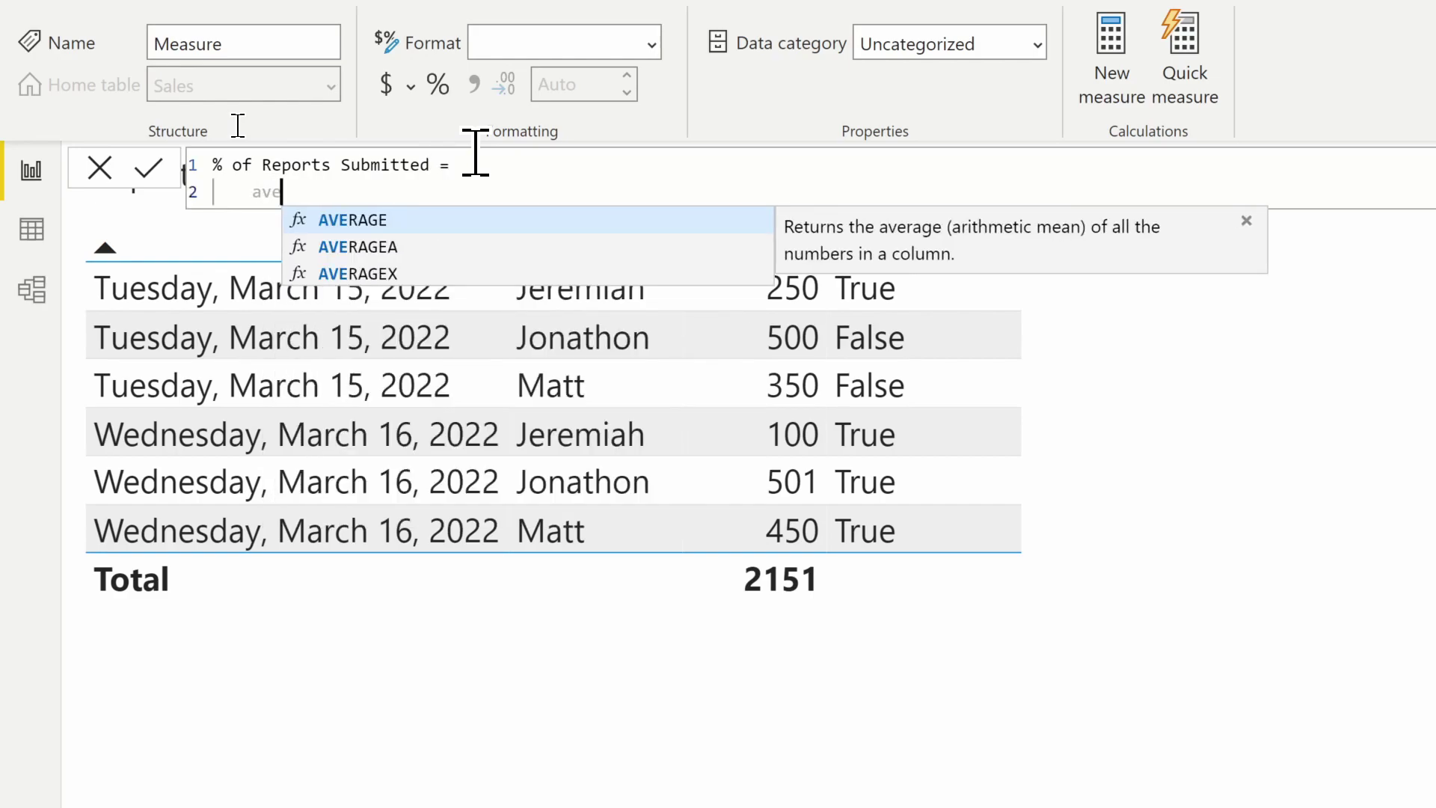
{"action": "key", "text": "Down"}
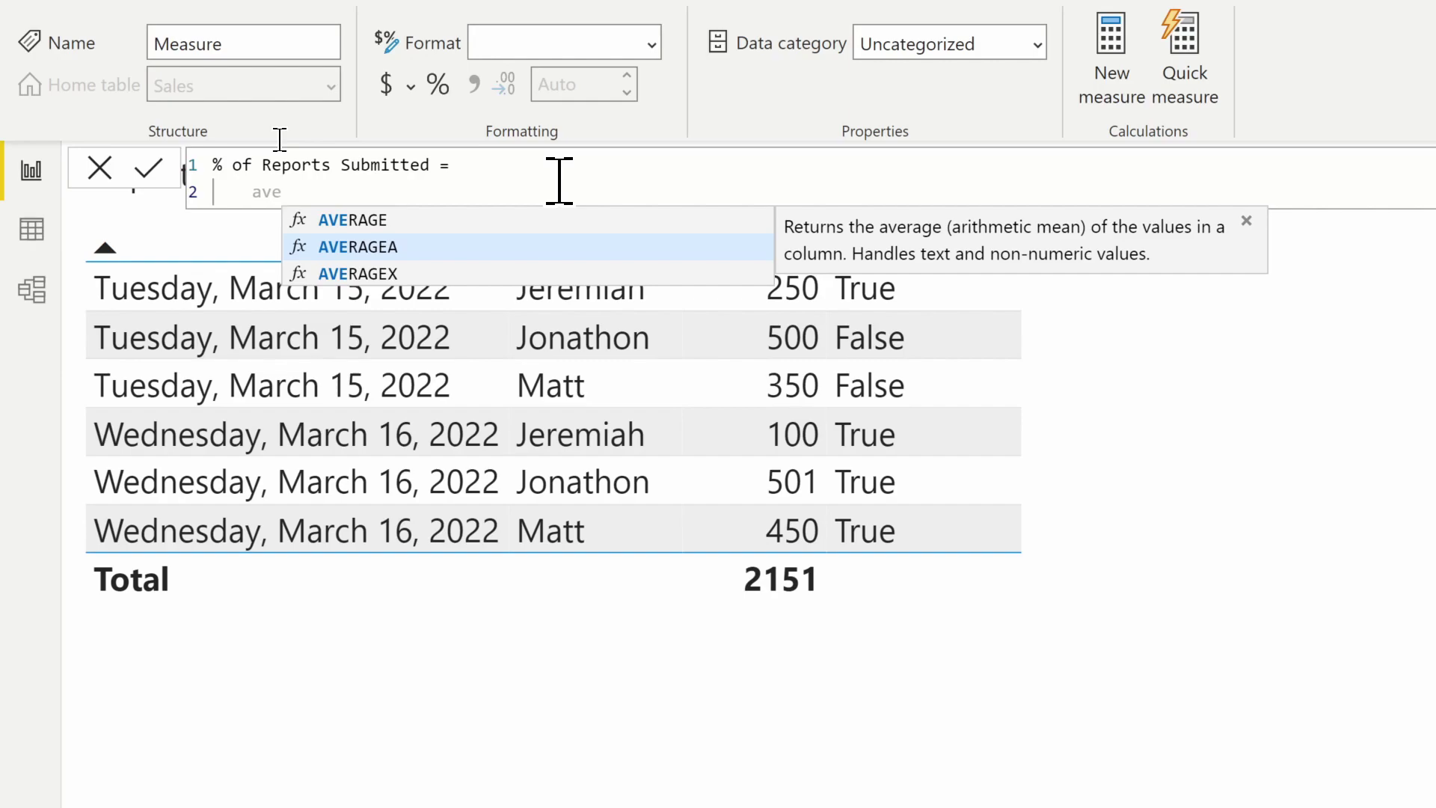
{"action": "key", "text": "Tab"}
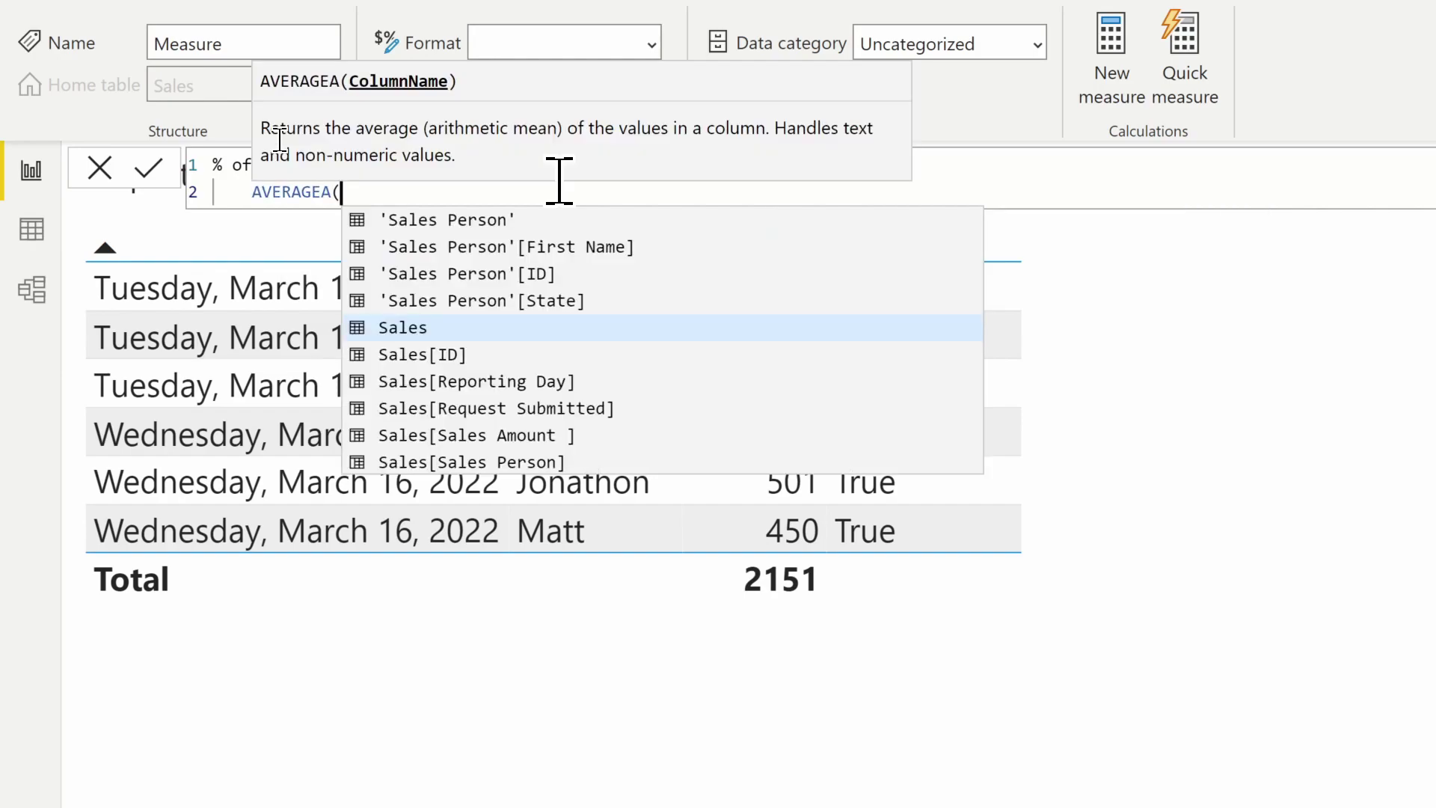
{"action": "key", "text": "Down"}
{"action": "key", "text": "Down"}
{"action": "key", "text": "Down"}
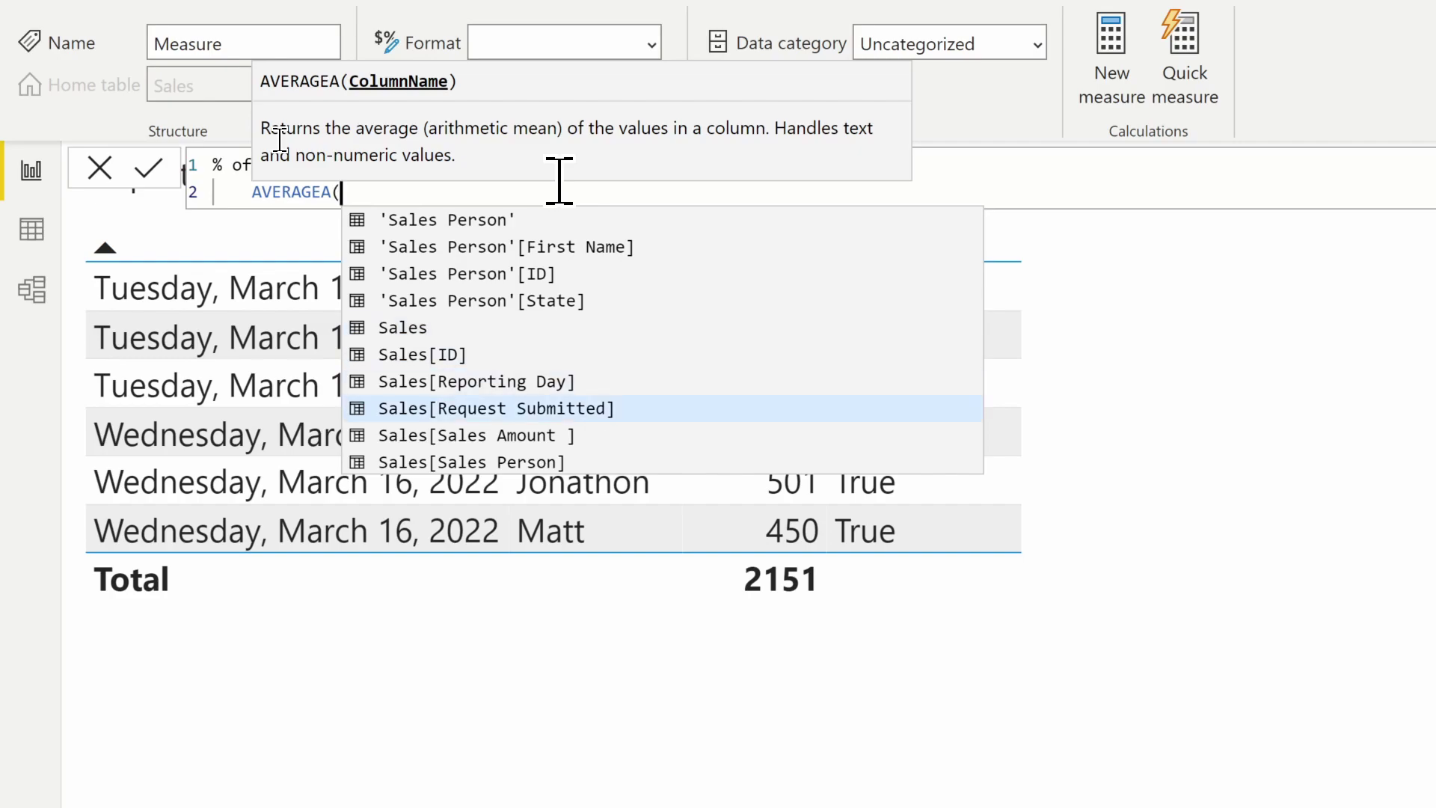
{"action": "key", "text": "Tab"}
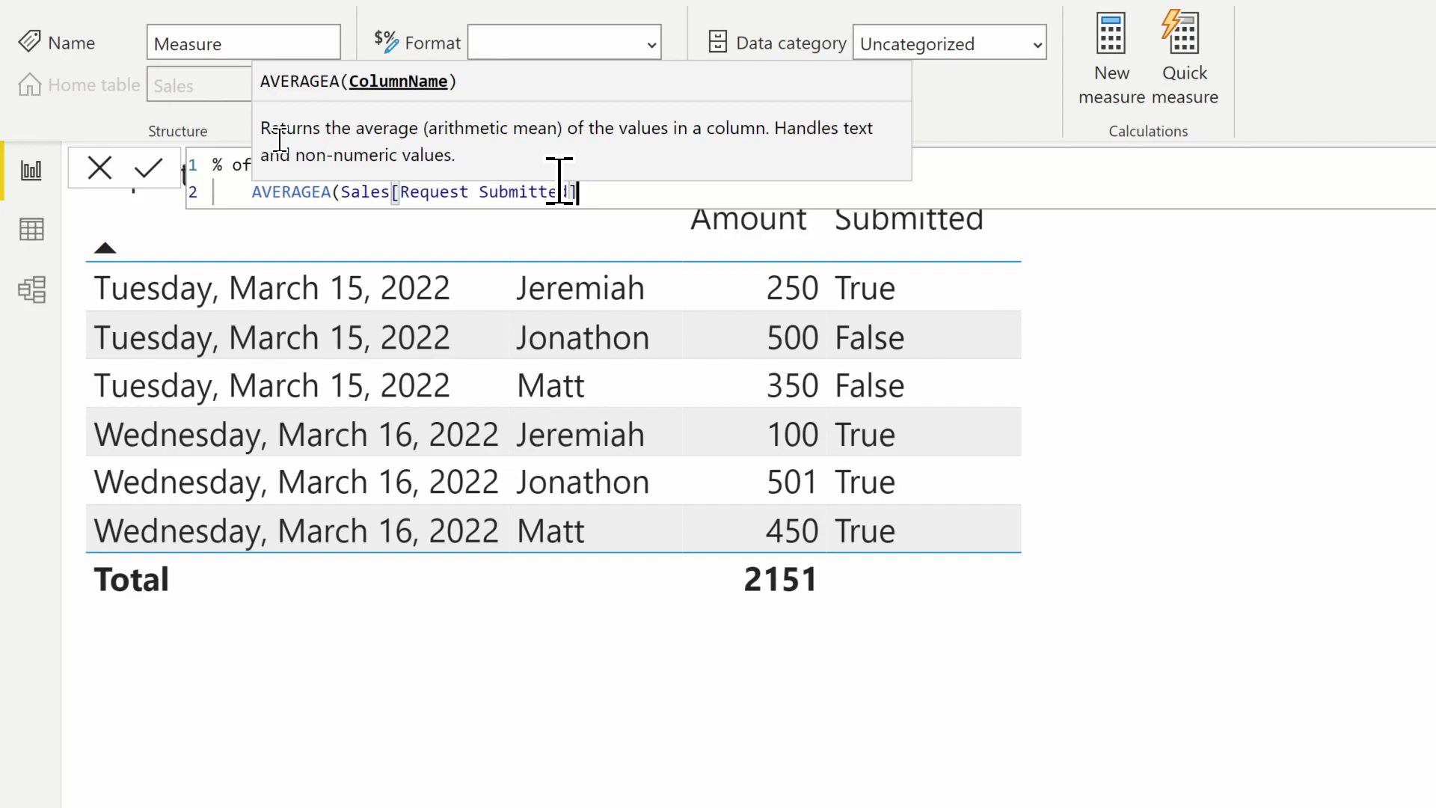
{"action": "type", "text": ")"}
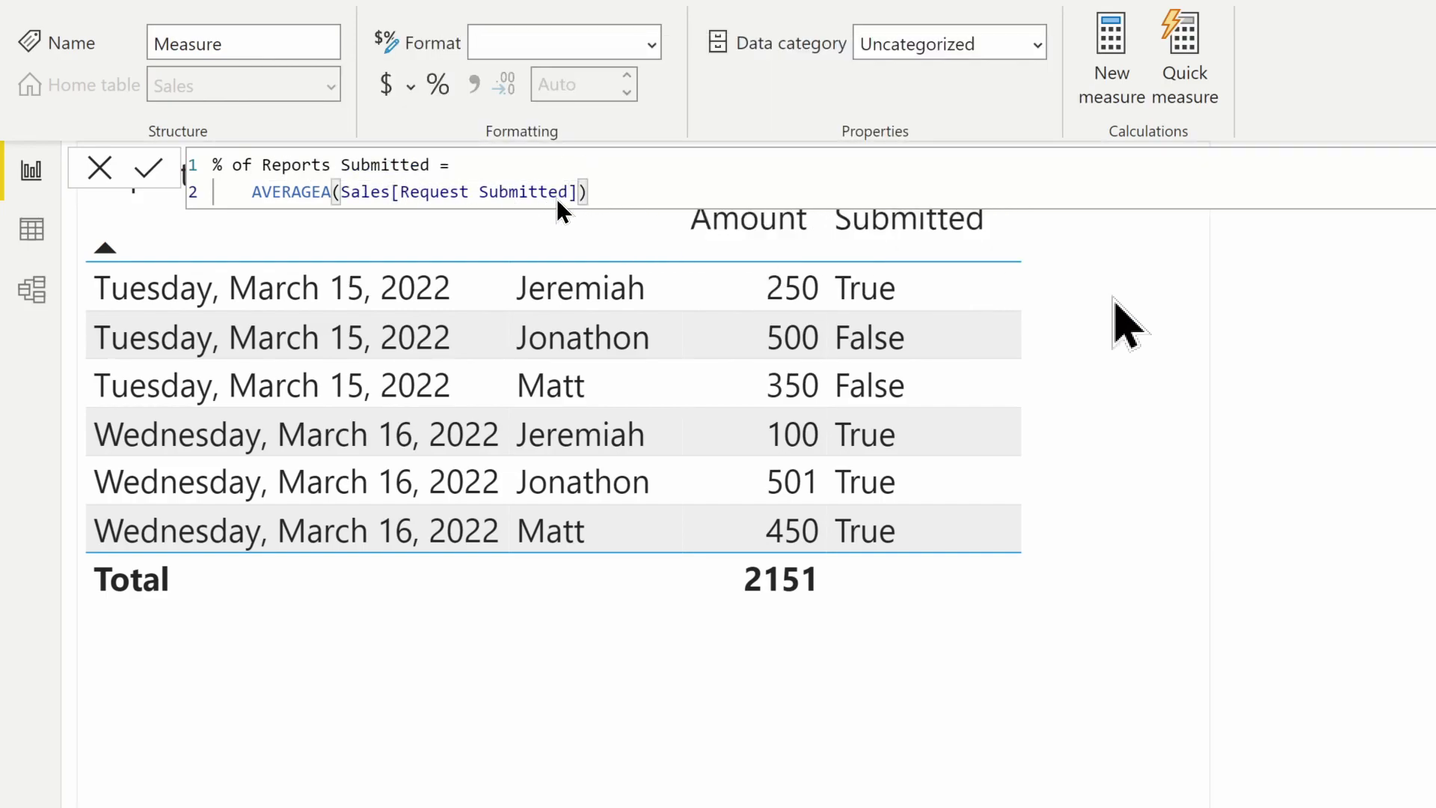
Commit the measure and build a matrix of % of Reports Submitted by plain Reporting Day rows.
{"action": "key", "text": "Return"}
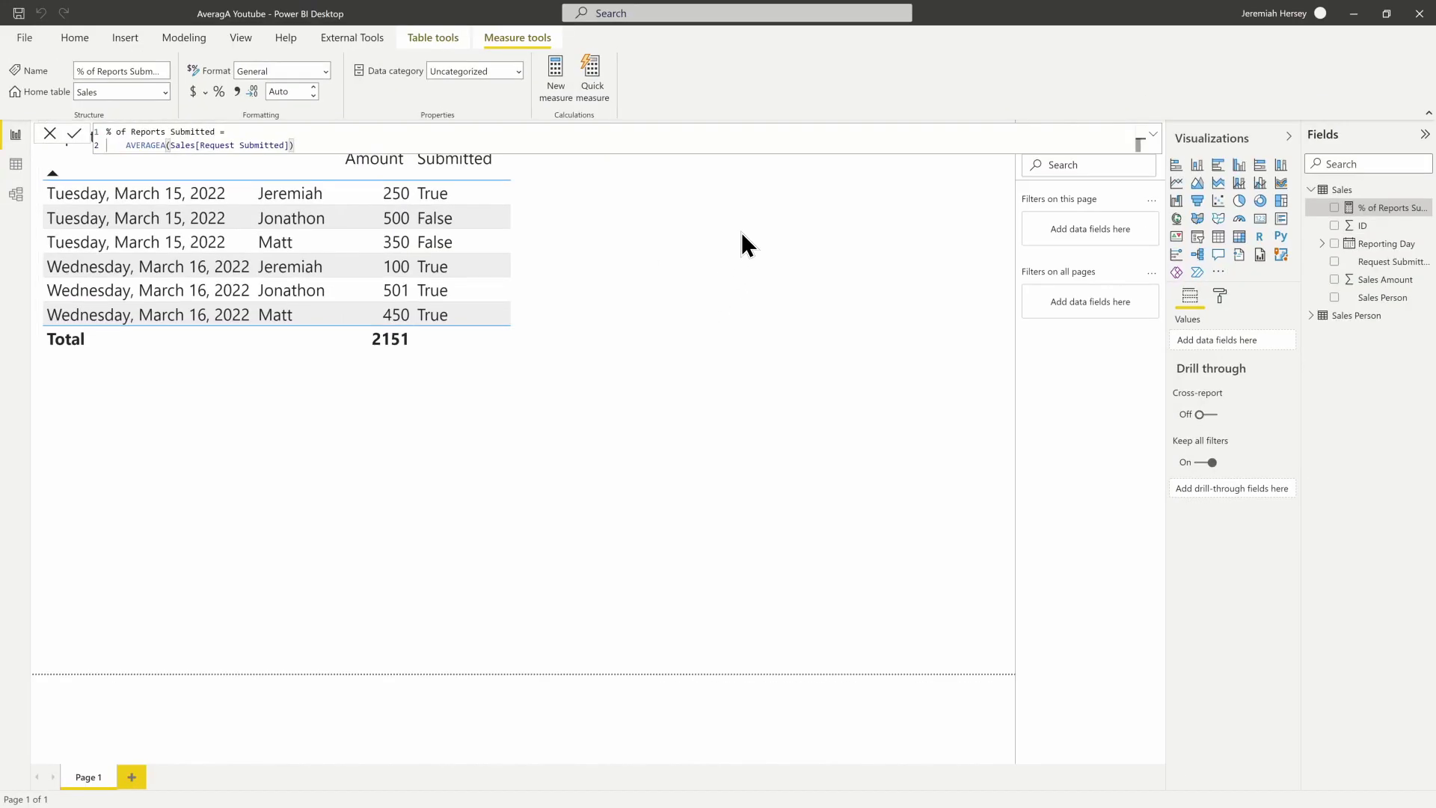
{"action": "left_click", "coordinate": [1240, 238]}
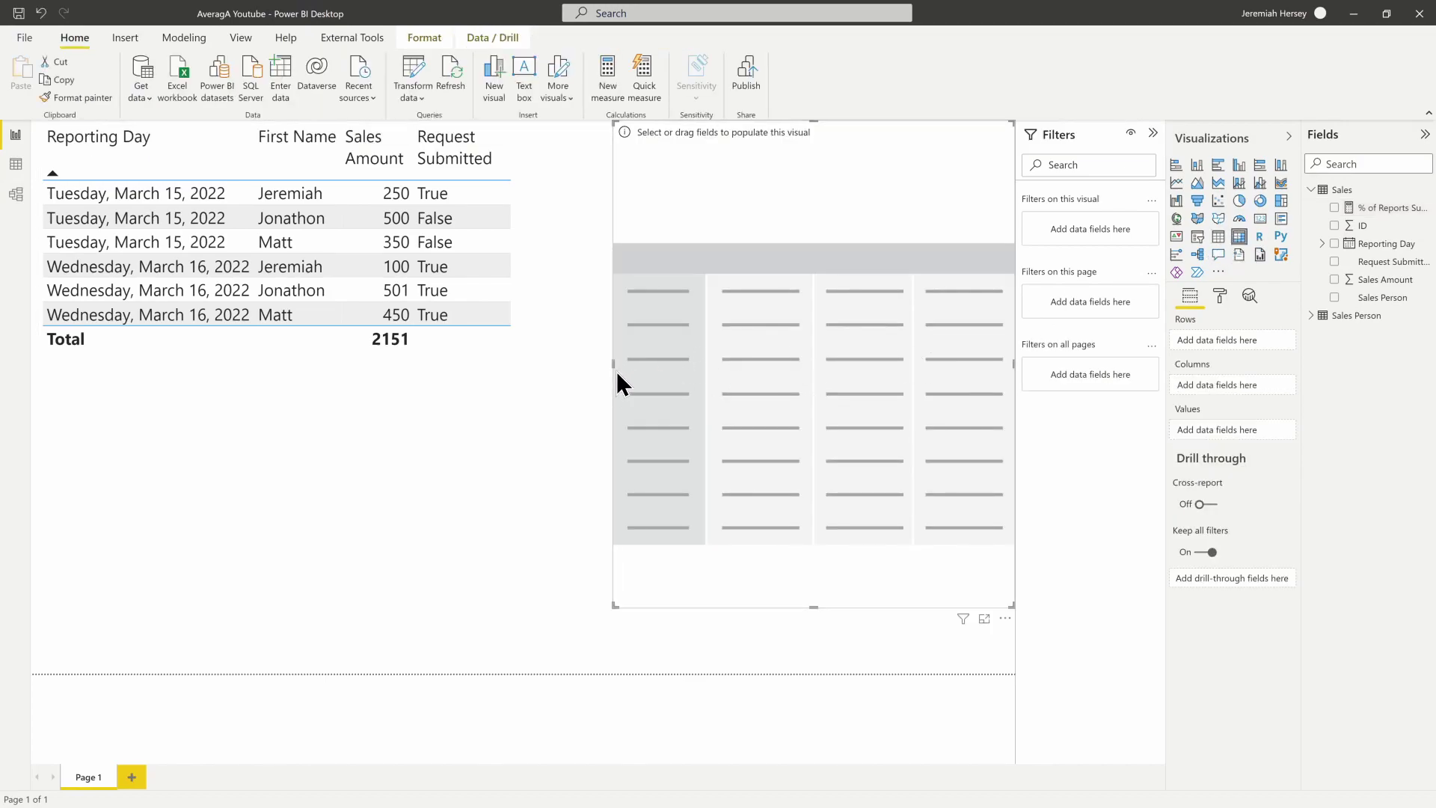
{"action": "left_click_drag", "start_coordinate": [1398, 245], "coordinate": [815, 330]}
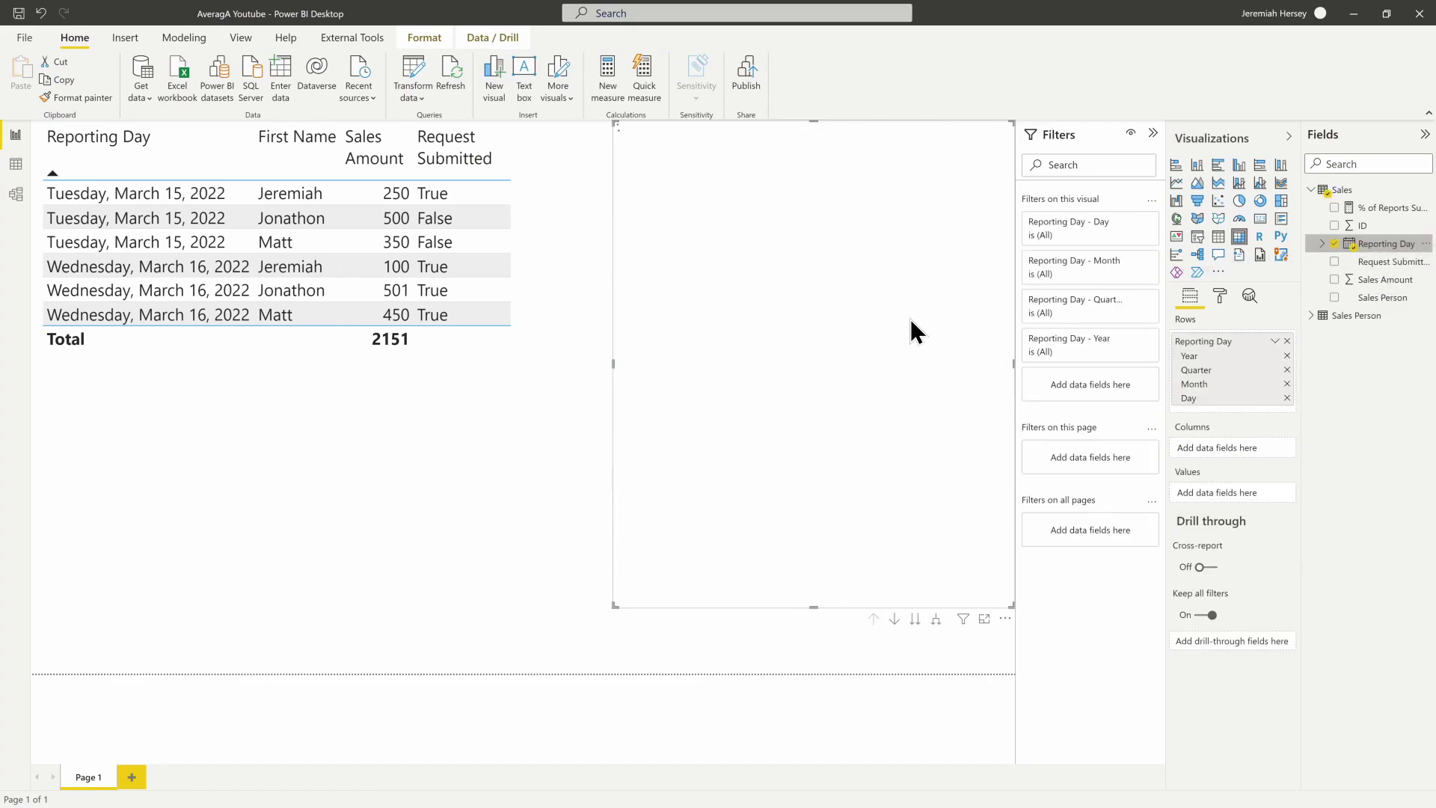
{"action": "left_click", "coordinate": [1276, 345]}
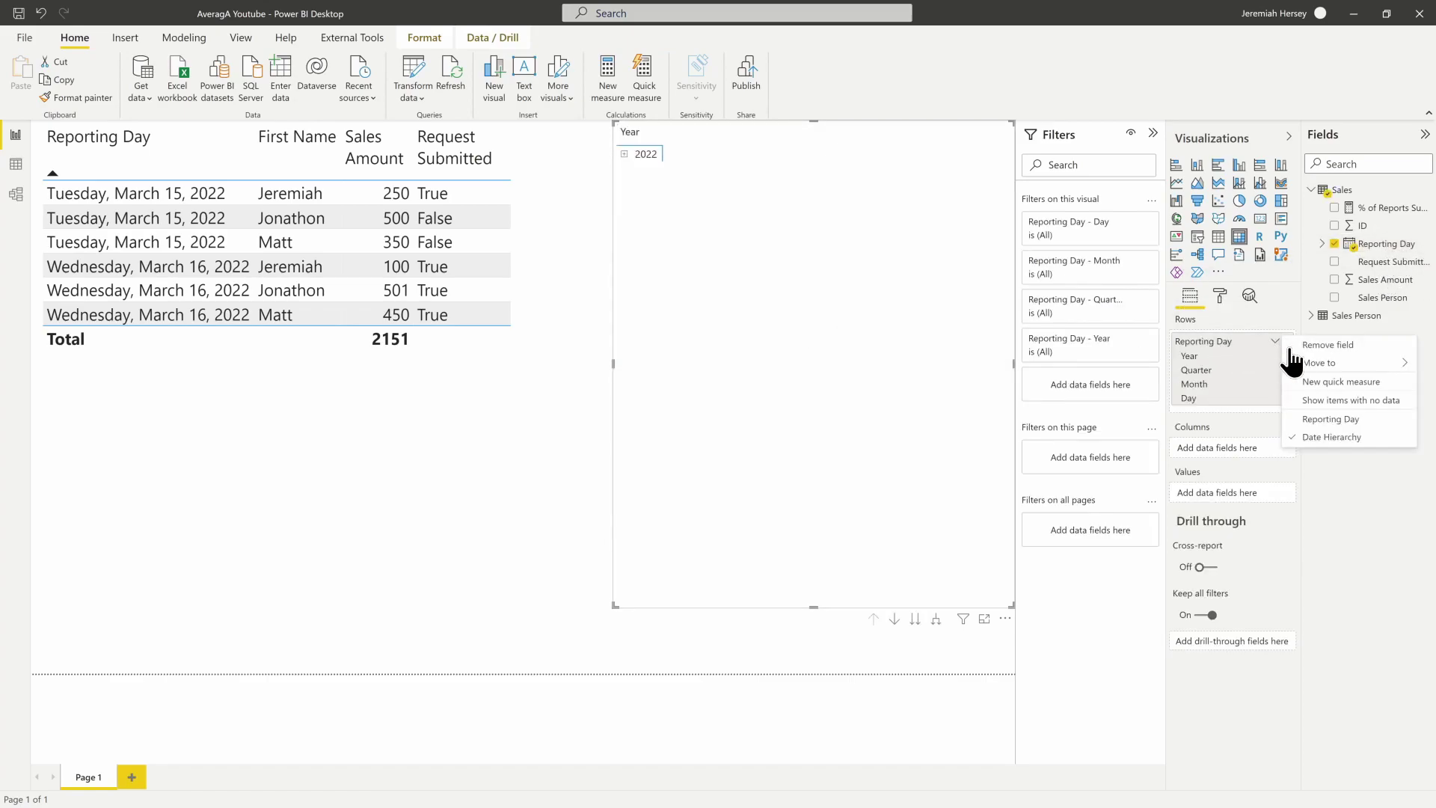
{"action": "left_click", "coordinate": [1328, 425]}
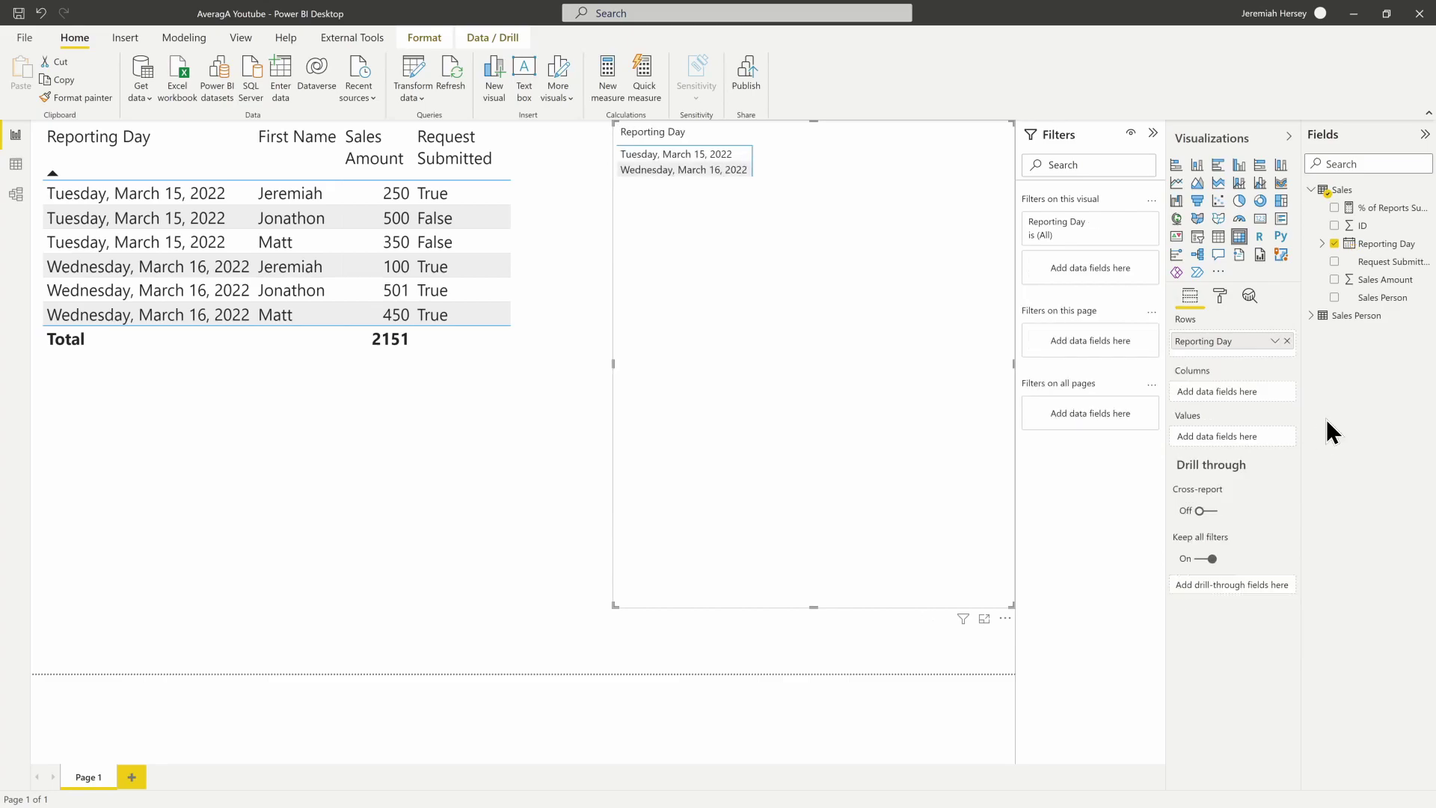
{"action": "left_click", "coordinate": [1335, 208]}
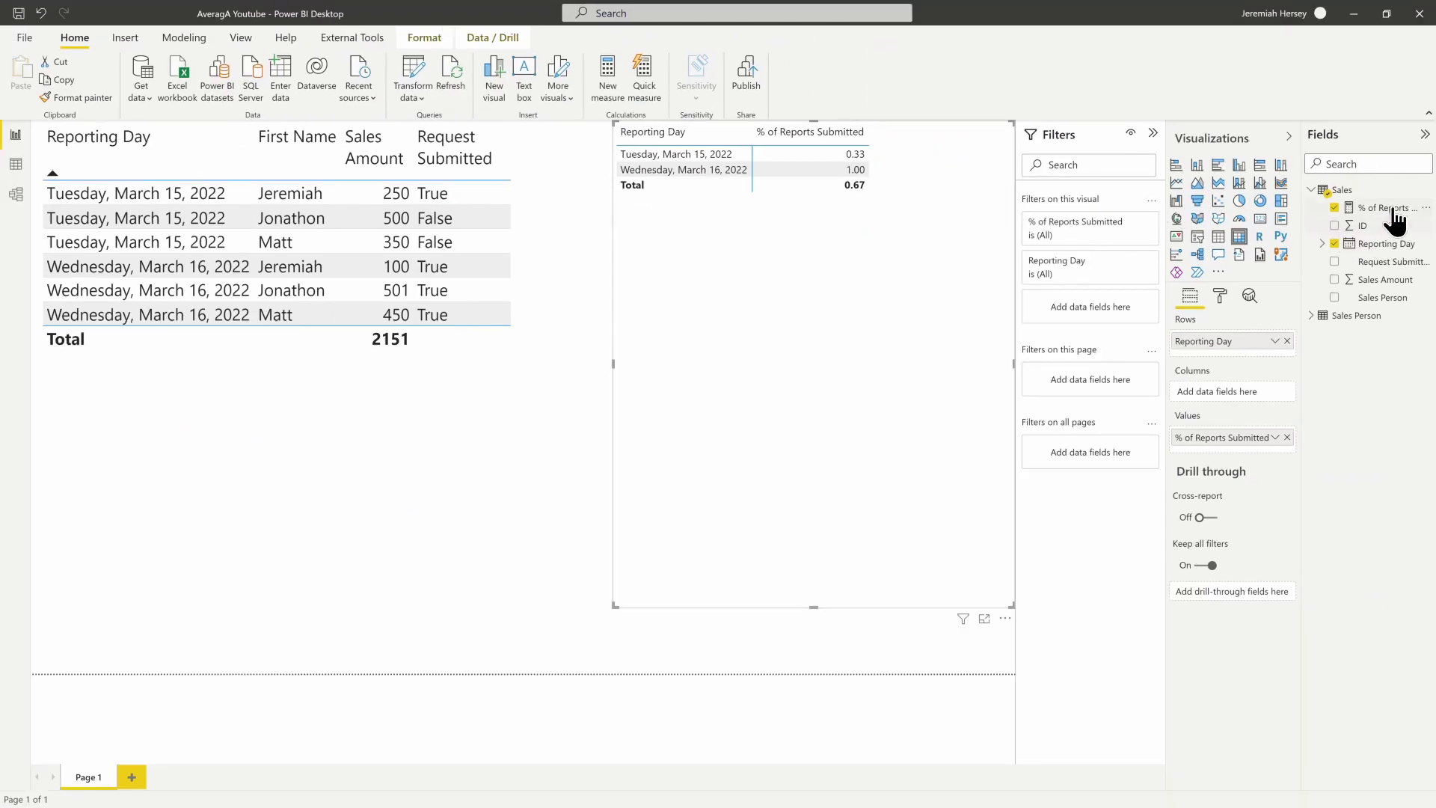
{"action": "left_click", "coordinate": [1391, 209]}
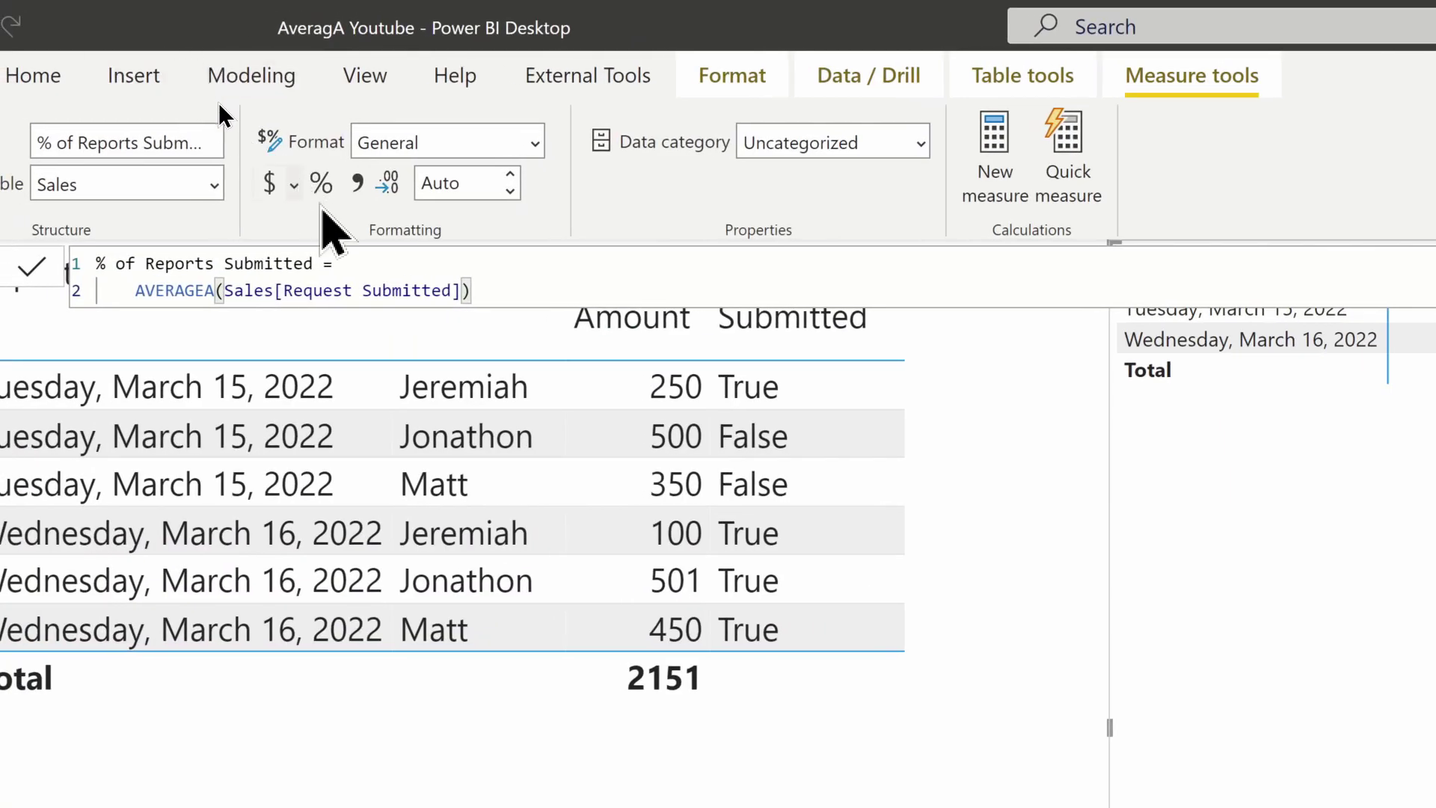
Apply Percentage format to the measure, collapse the formula bar, and shift the matrix left.
{"action": "left_click", "coordinate": [323, 184]}
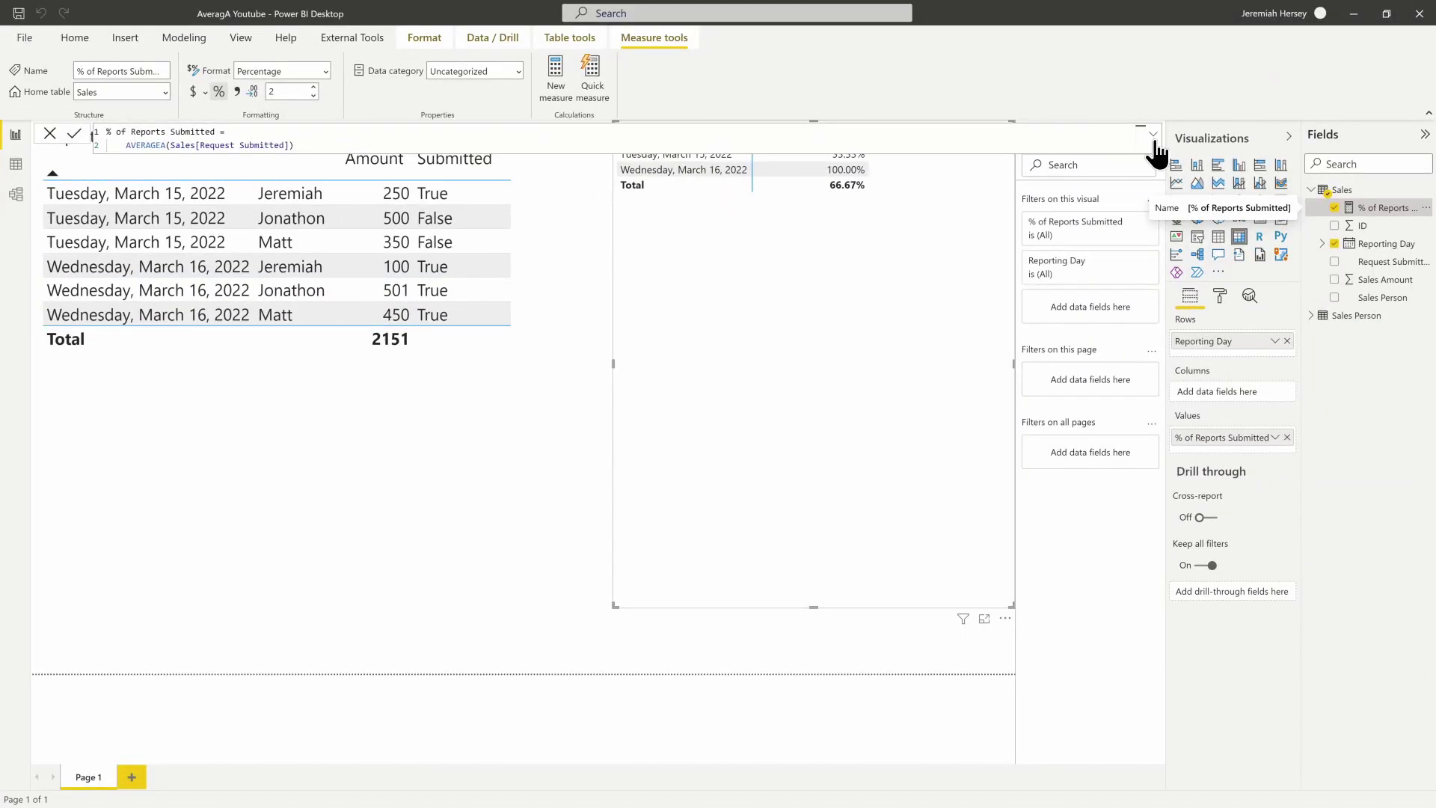
{"action": "left_click", "coordinate": [1151, 134]}
{"action": "left_click_drag", "start_coordinate": [728, 213], "coordinate": [634, 284]}
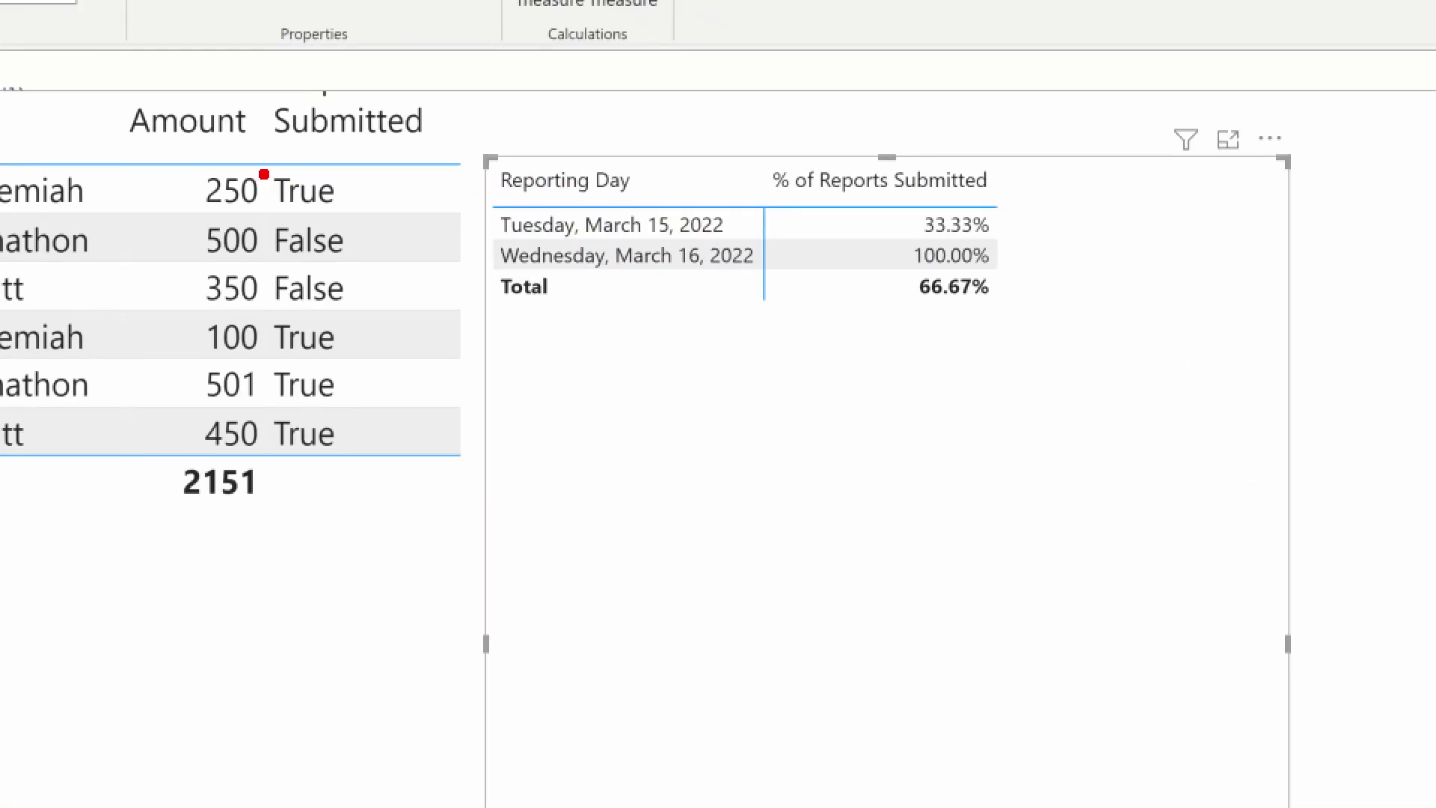
{"action": "left_click_drag", "start_coordinate": [263, 152], "coordinate": [365, 316]}
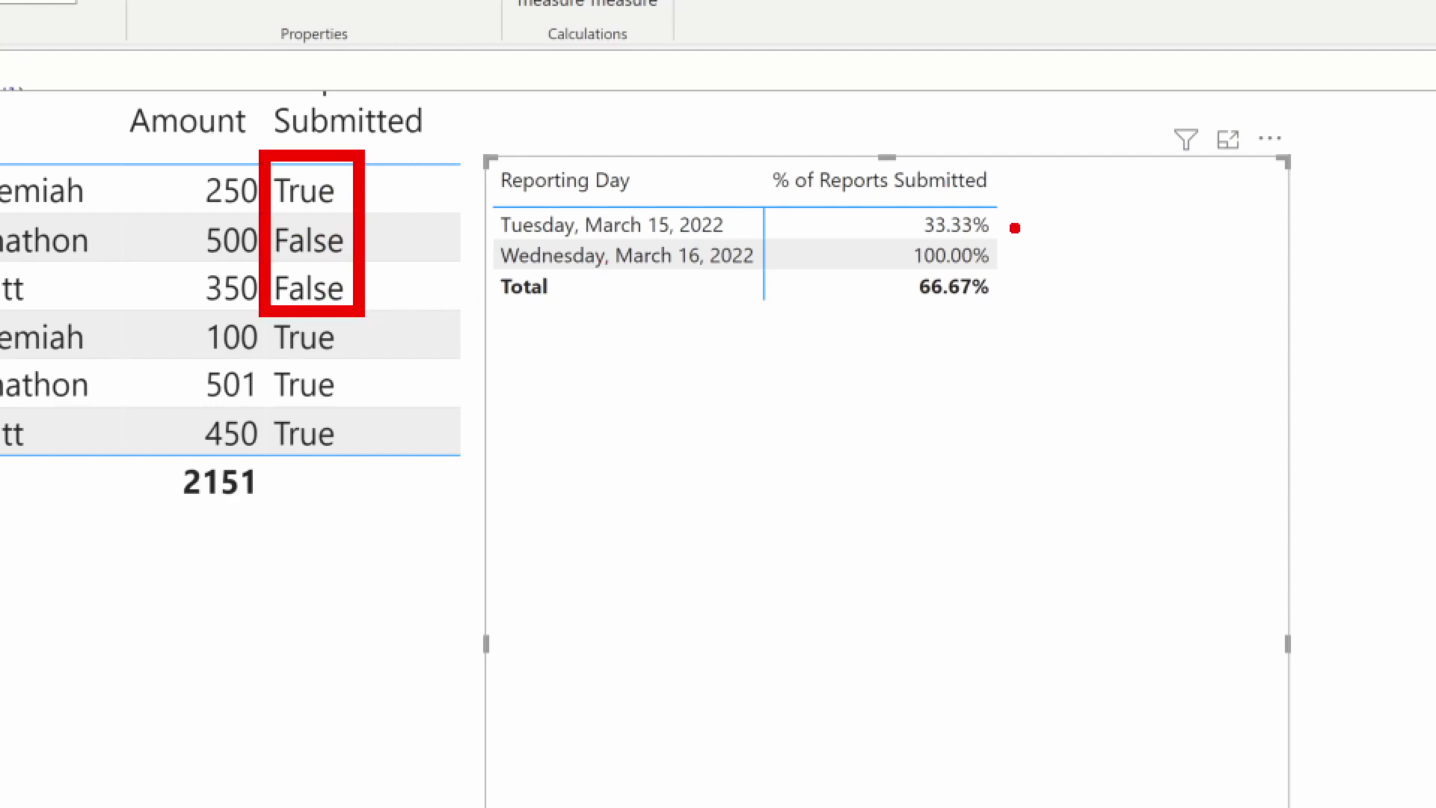
{"action": "left_click_drag", "start_coordinate": [1013, 227], "coordinate": [1068, 228]}
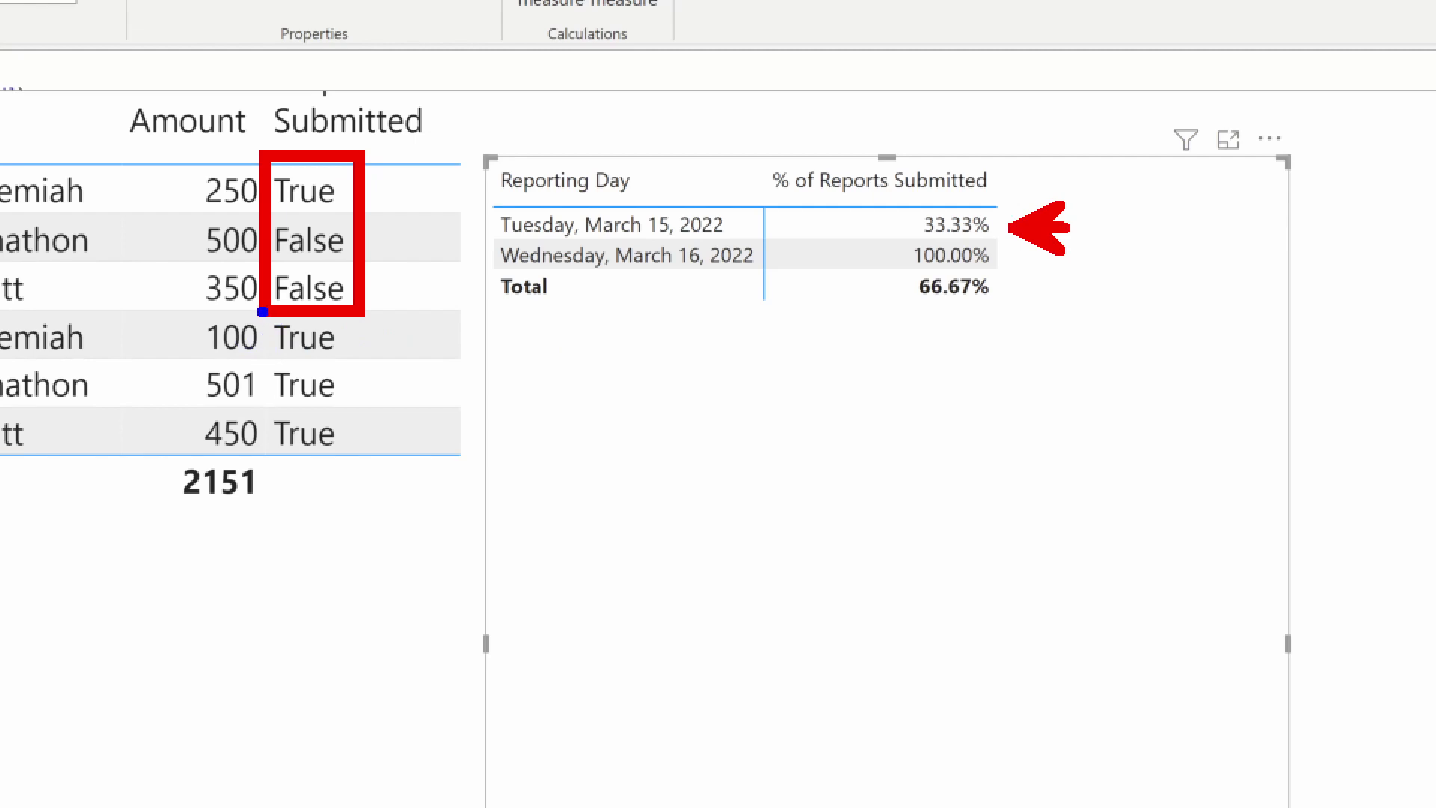
{"action": "left_click_drag", "start_coordinate": [258, 307], "coordinate": [358, 458]}
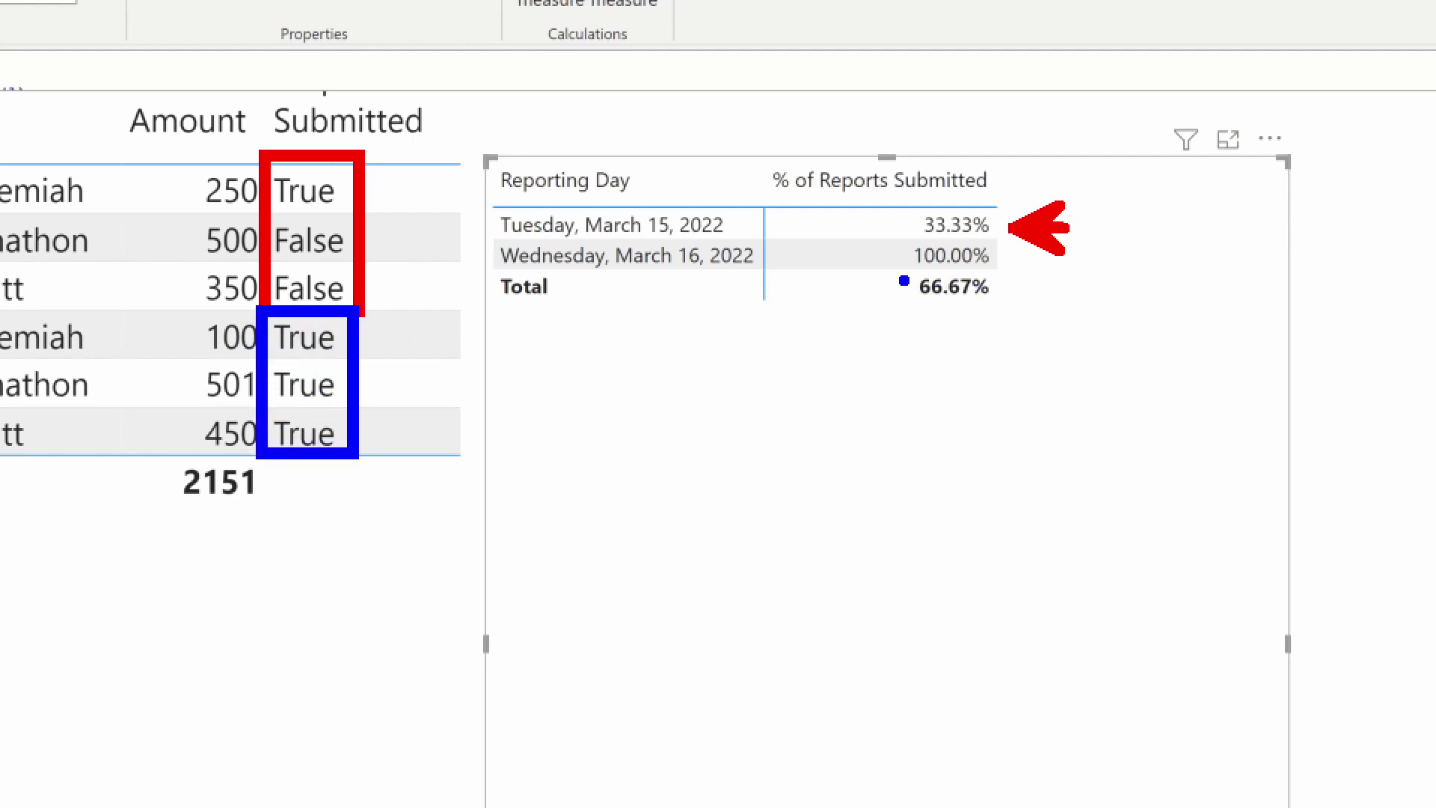
{"action": "left_click_drag", "start_coordinate": [898, 263], "coordinate": [1003, 314]}
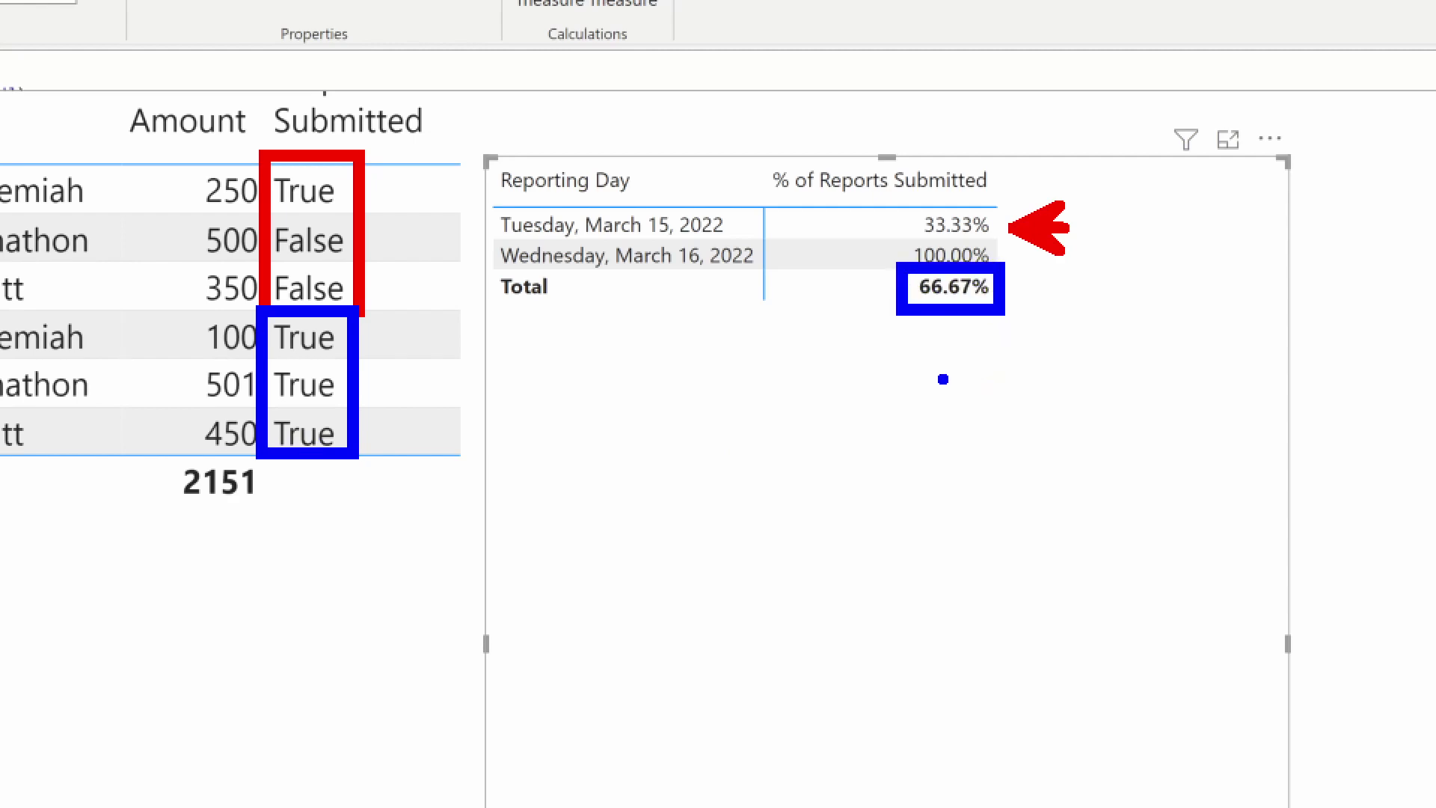